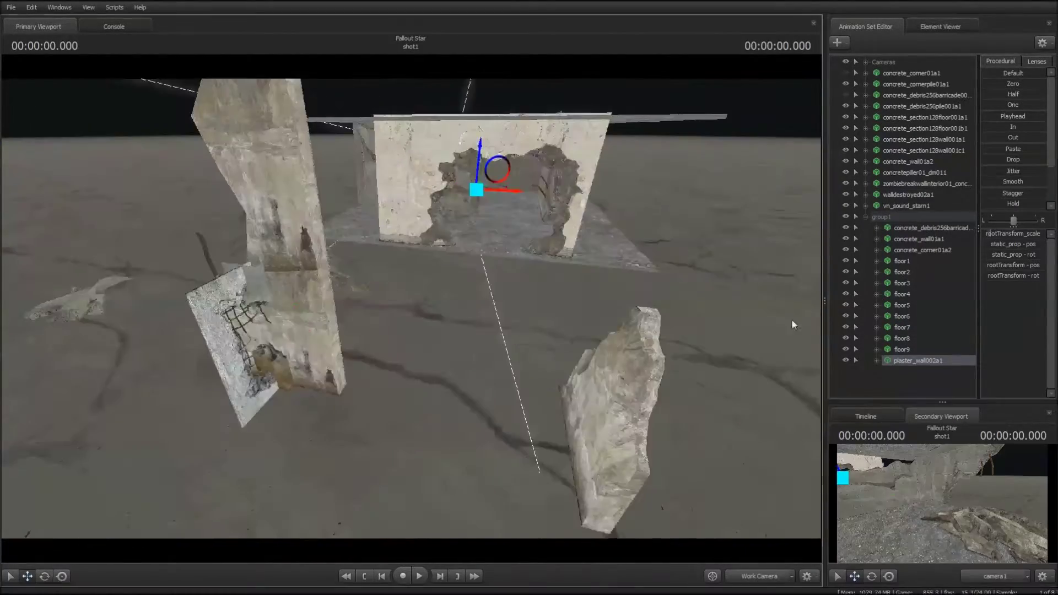
Step: Rotate the walldestroyed02a1 piece into place along the ruined building's floor edge
left_click_drag(533, 370, 501, 289)
left_click_drag(413, 371, 533, 251)
left_click(533, 251)
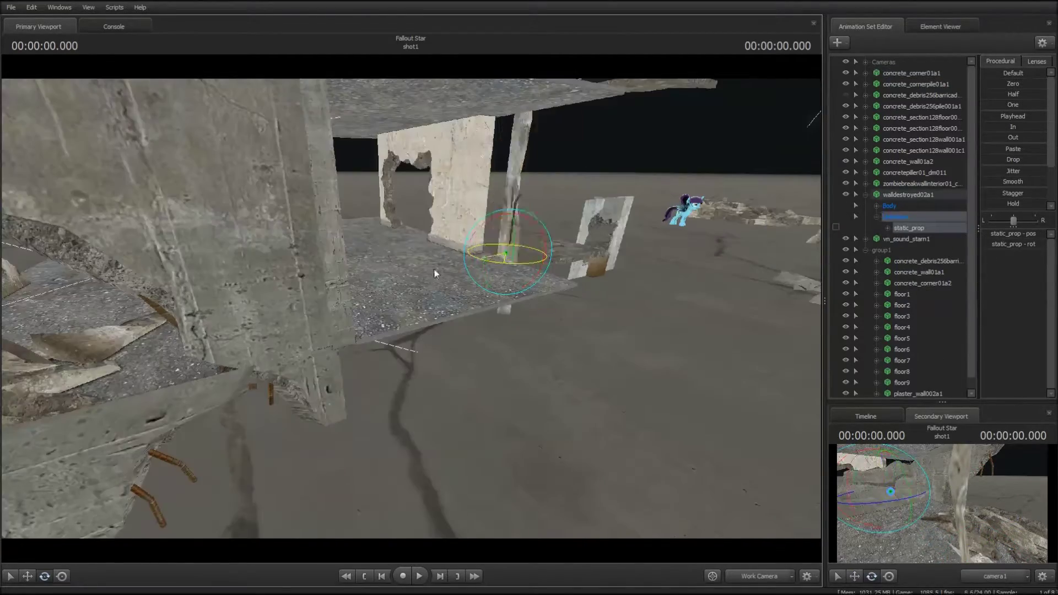
Step: Rotate the zombiebreakwallinterior wall at the end of the ruined room and include it in group1
left_click_drag(477, 348, 477, 348)
left_click(477, 349)
left_click_drag(243, 331, 243, 331)
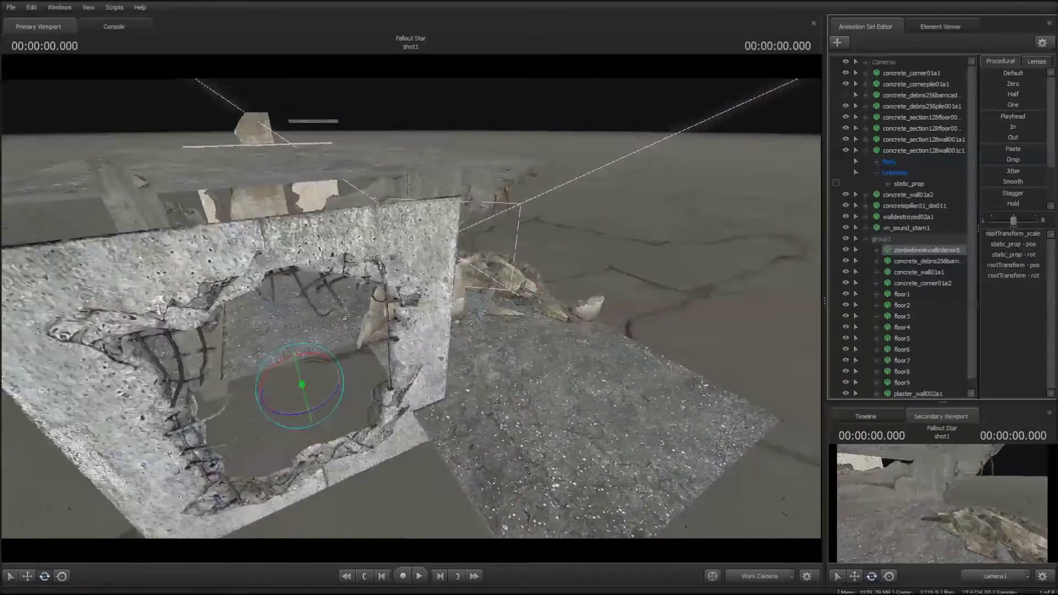
Step: Extend the floor with the extra slabs floor10 and floor11 and reposition the zombiebreakwallinterior wall
left_click(902, 327)
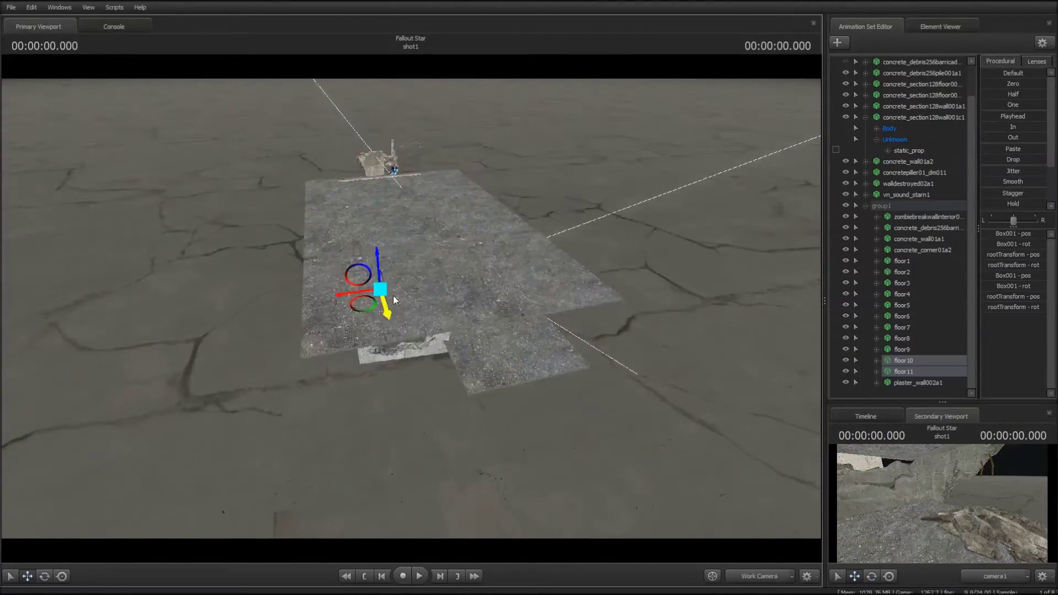
left_click(926, 217)
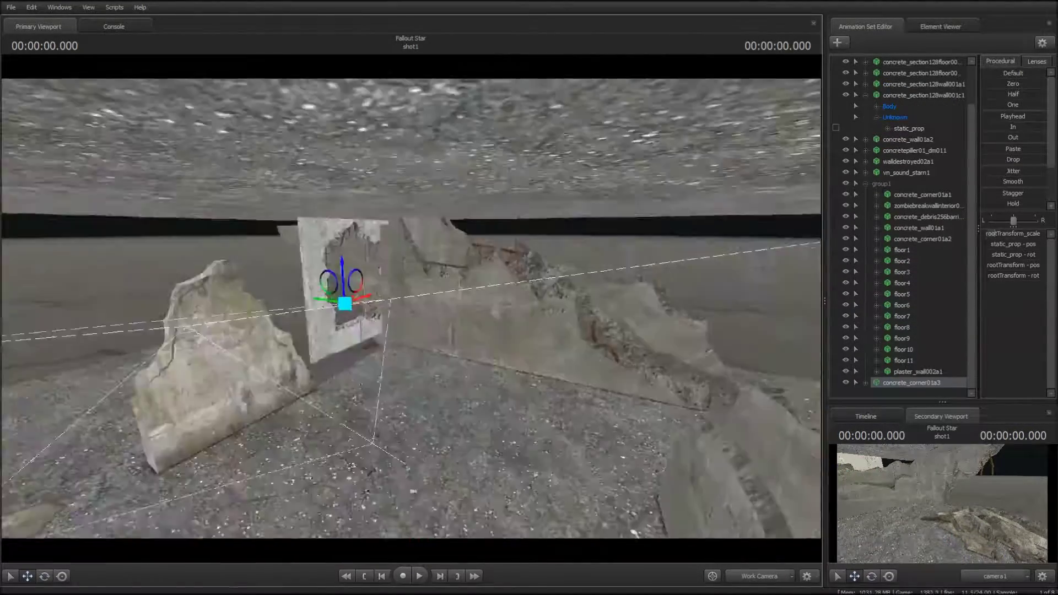
left_click(925, 205)
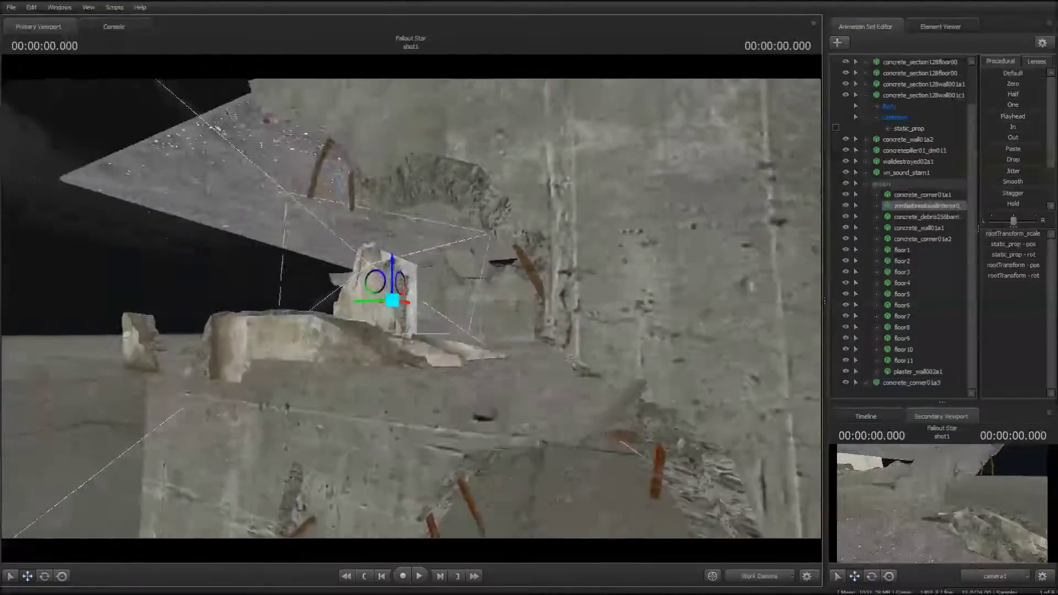
left_click(408, 307)
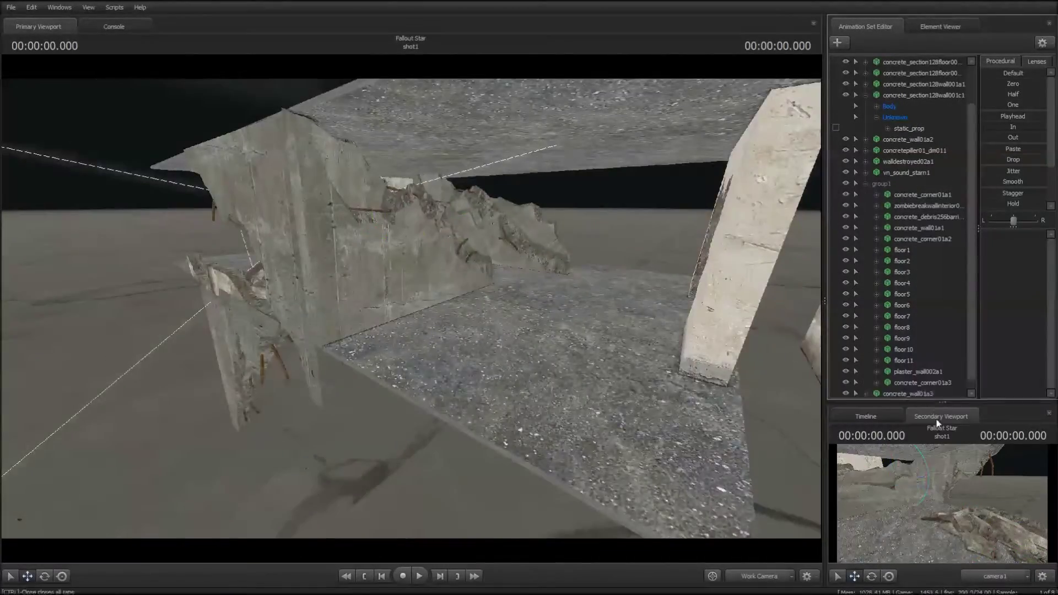
Step: Place the pieces concrete_wall01a3 and concrete_corner01a4 around the room and add them to group1
left_click(908, 393)
left_click(410, 352)
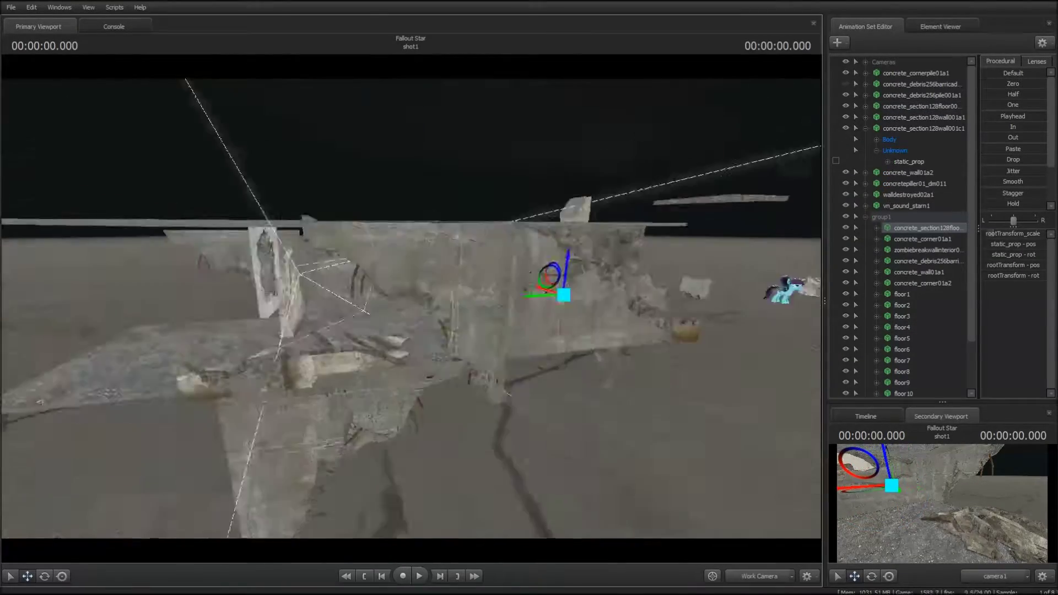
scroll(902, 234, "down", 2)
left_click(902, 234)
left_click(401, 376)
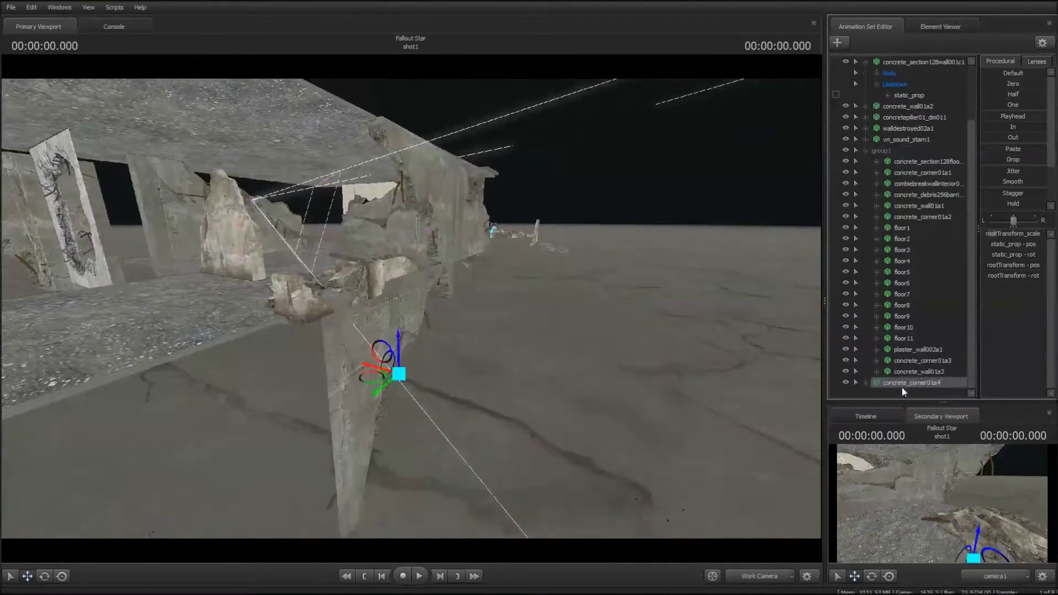
left_click_drag(901, 386, 901, 388)
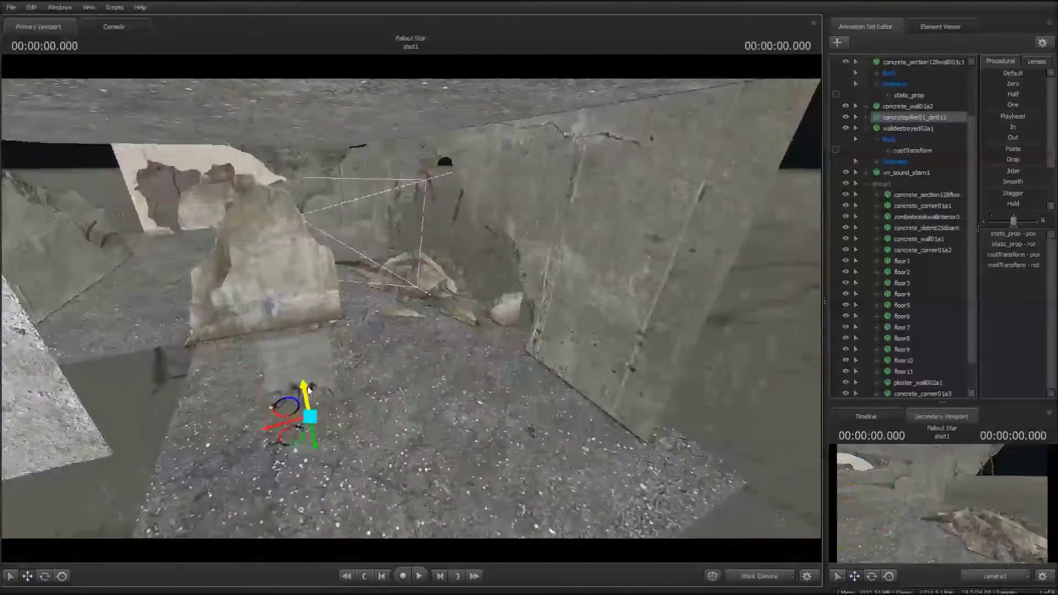
Step: Raise the broken pillar concretepiller01_dm011 between floor and ceiling and add it to group1
right_click(914, 186)
mouse_move(937, 291)
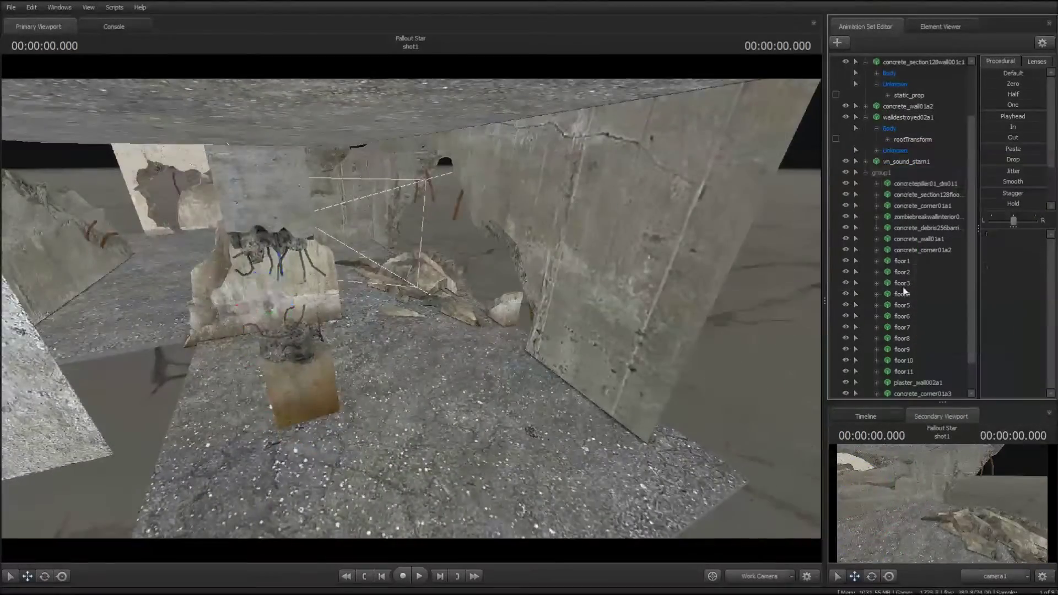
left_click(219, 315)
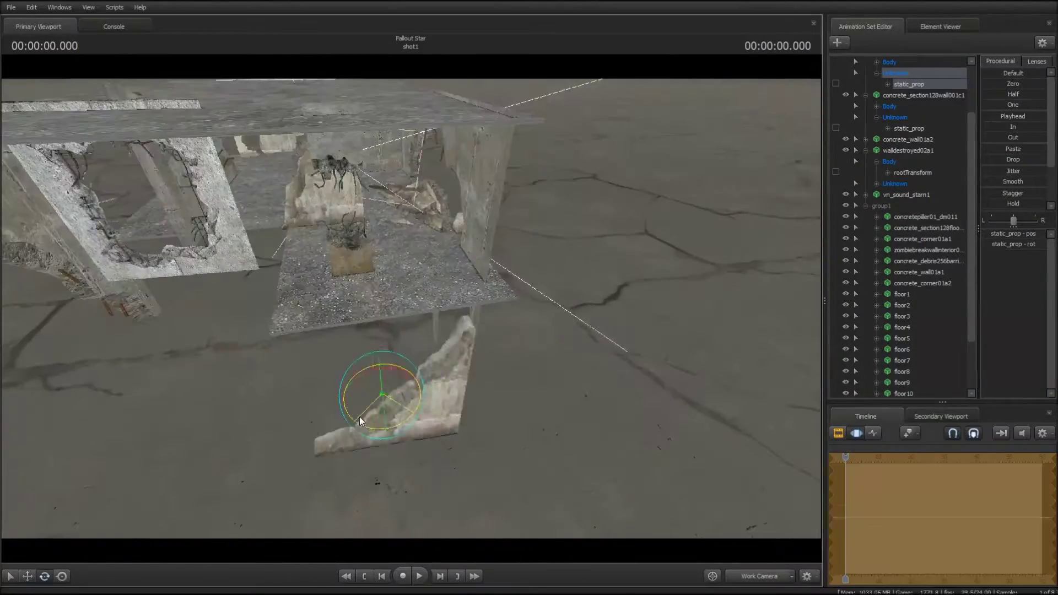
Step: Position and rotate the concrete_section128wall001a1 wall at the building's open end and switch the view to camera1
left_click_drag(908, 84, 869, 123)
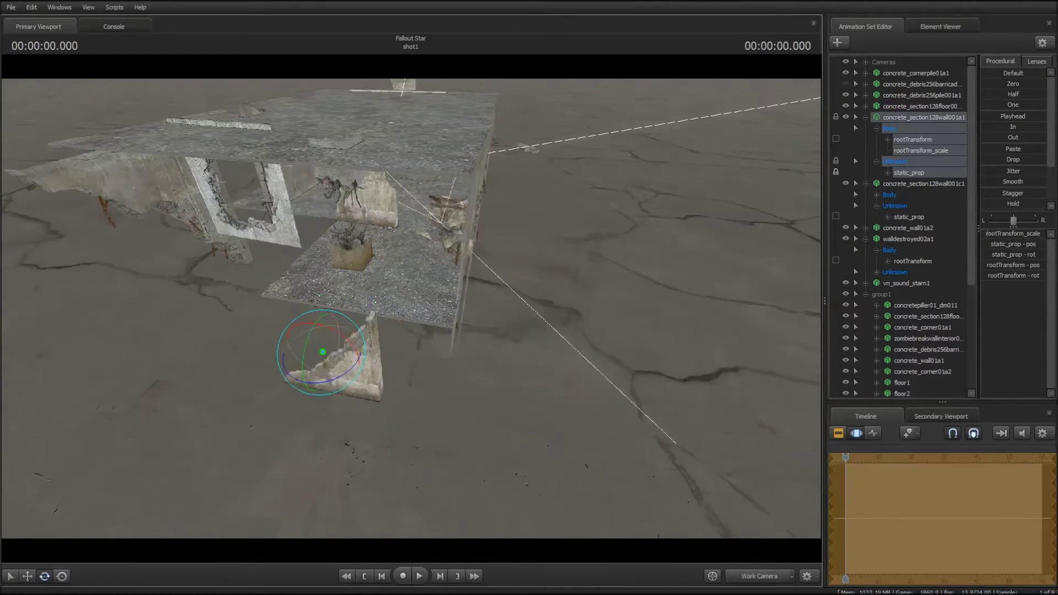
left_click(749, 577)
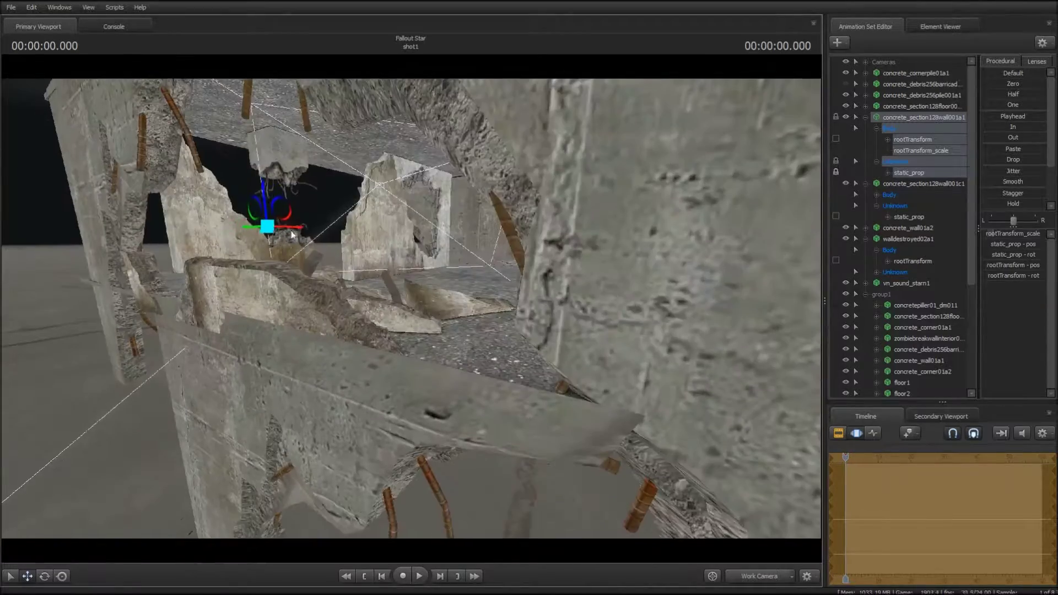
left_click(791, 576)
left_click(766, 529)
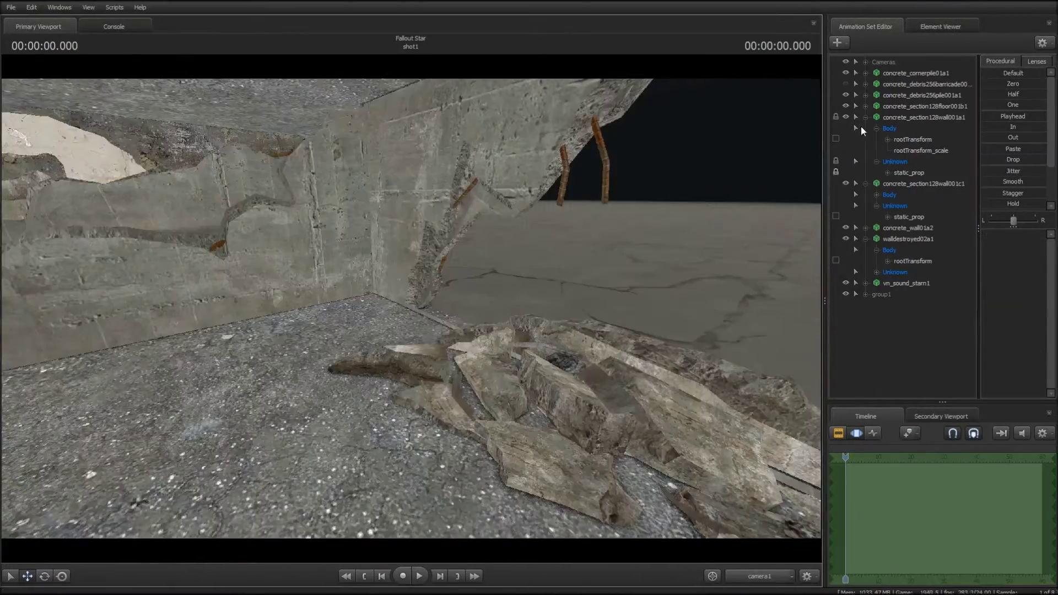
Step: Add the placed debris pile, concrete_section128wall001c1, walldestroyed02a1 and concrete_wall01a2 to group1
left_click(921, 95)
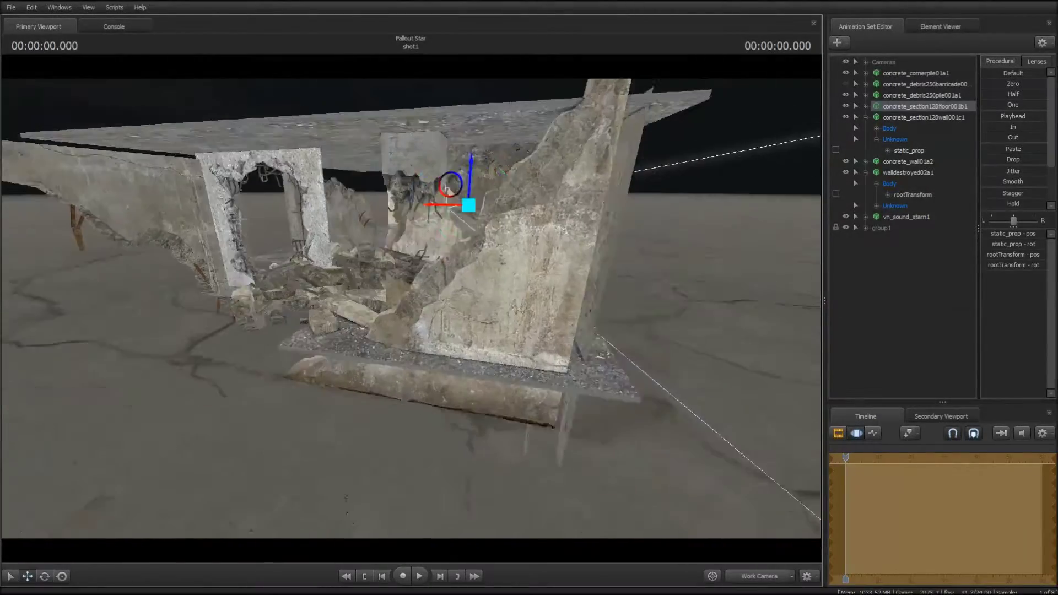
middle_click_drag(447, 188, 388, 333)
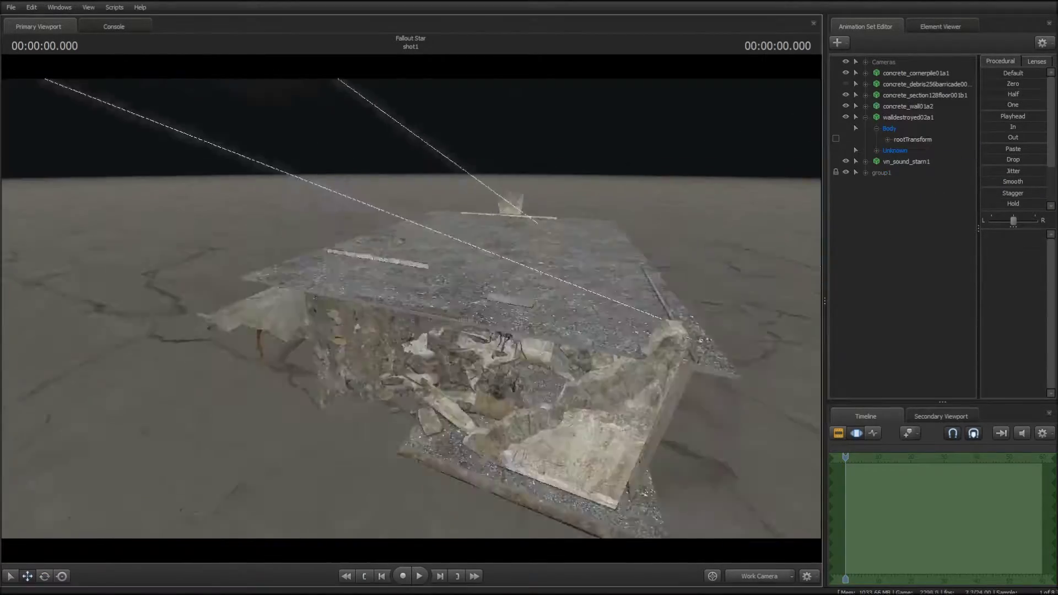
left_click(902, 106)
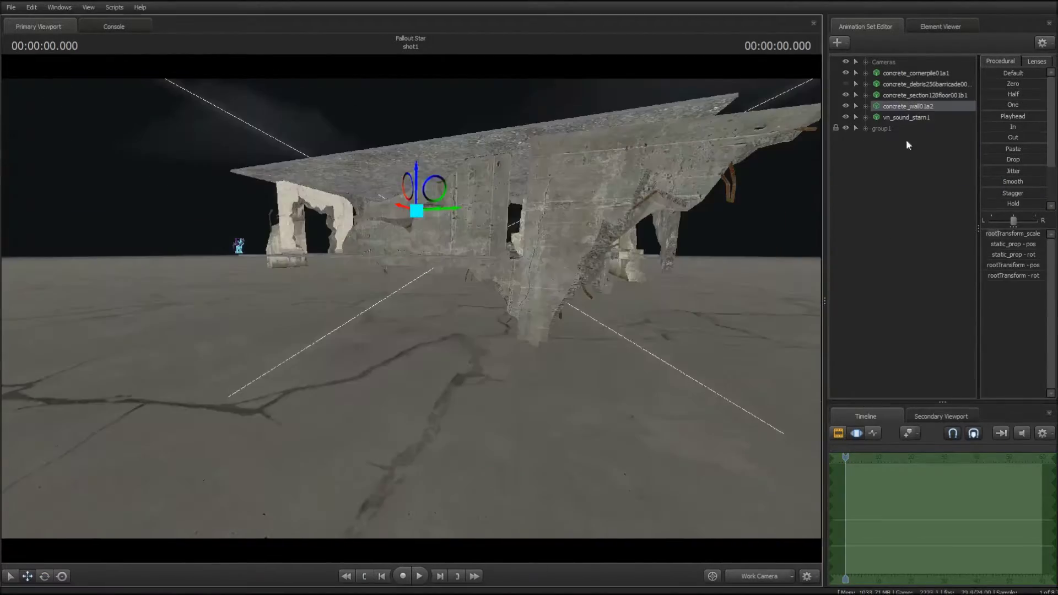
left_click_drag(891, 128, 892, 129)
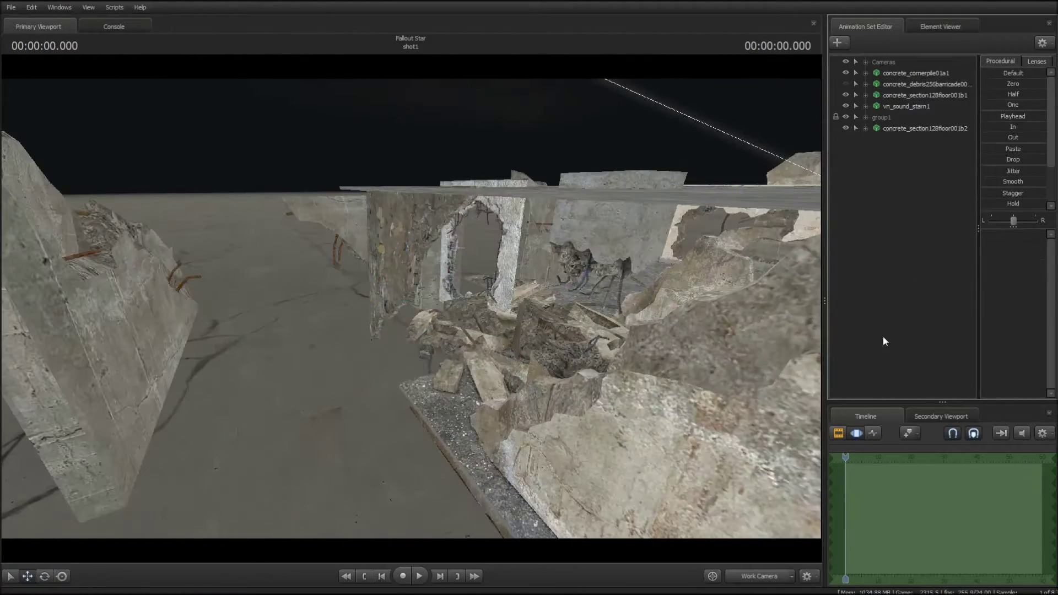
Step: Fill the gaps seen through camera2 with a section128floor copy, floor12, floor13 and concrete_corner01a5
left_click(945, 336)
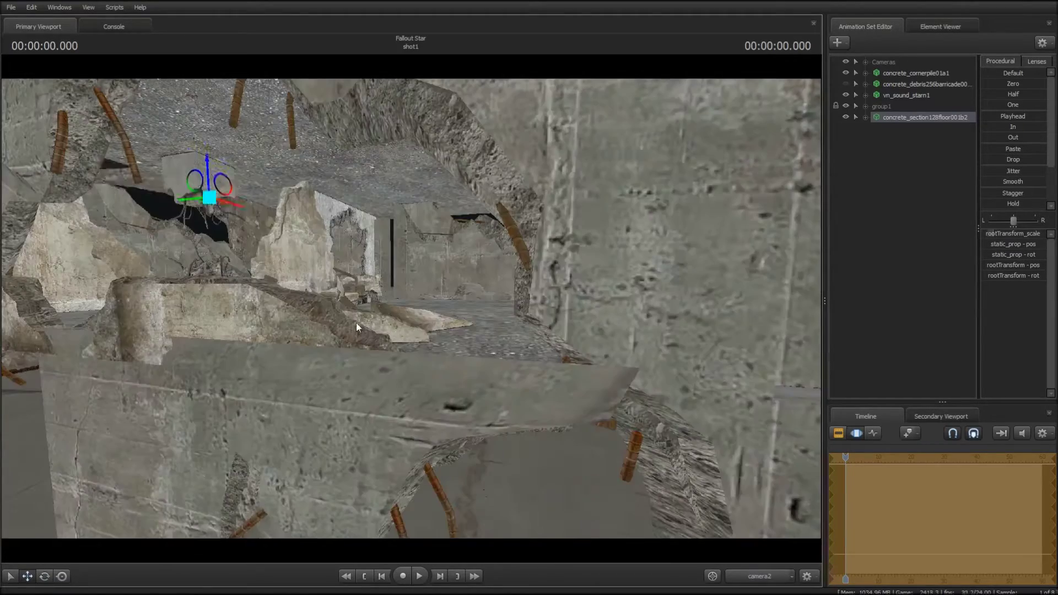
key("F2")
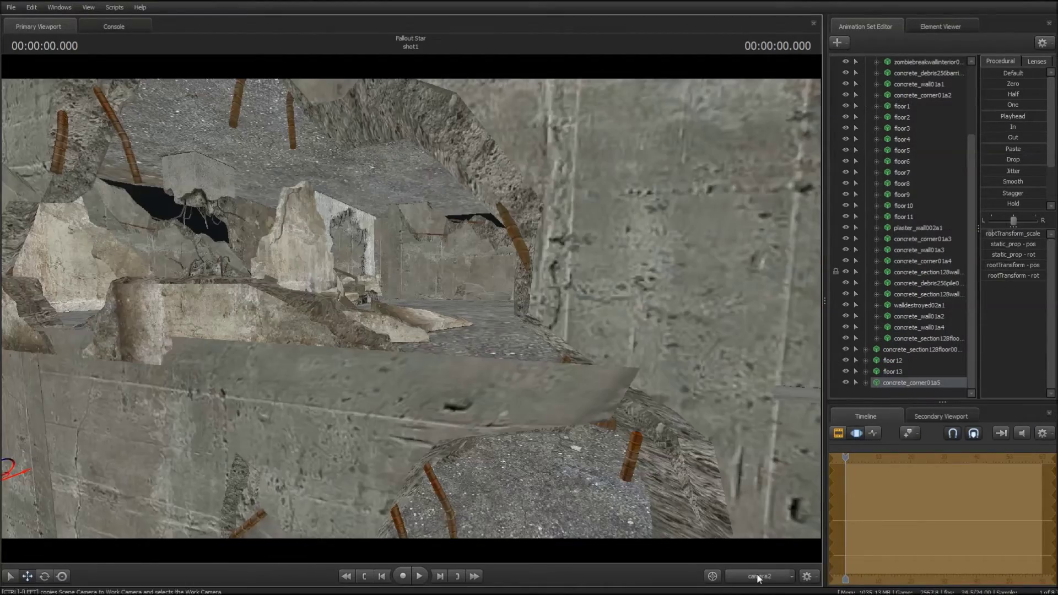
left_click(488, 229)
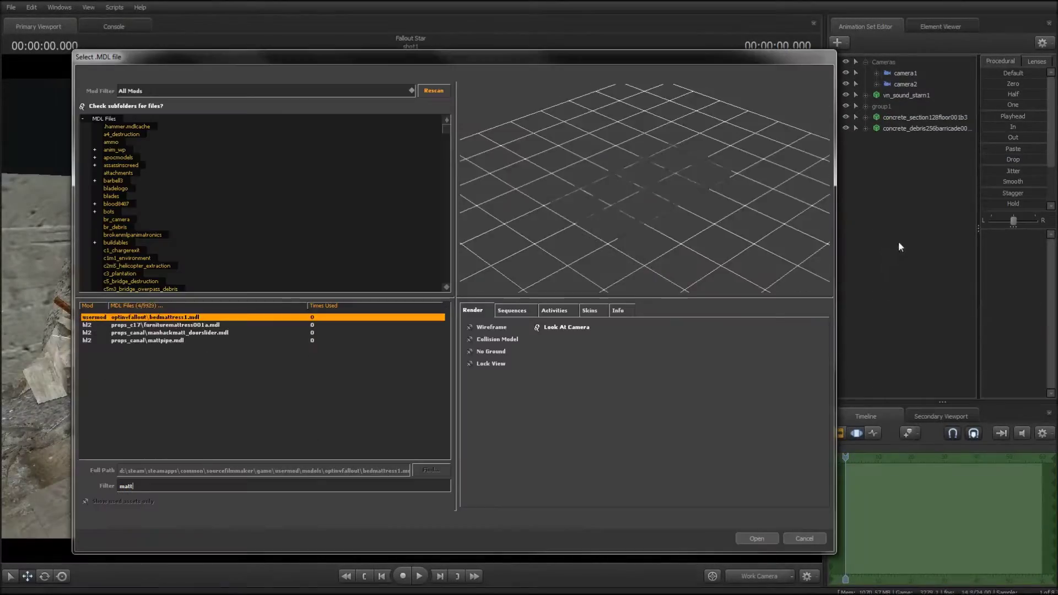
Step: Add the bedmattress1 model in front of the pony and give it a scale control
left_click(160, 325)
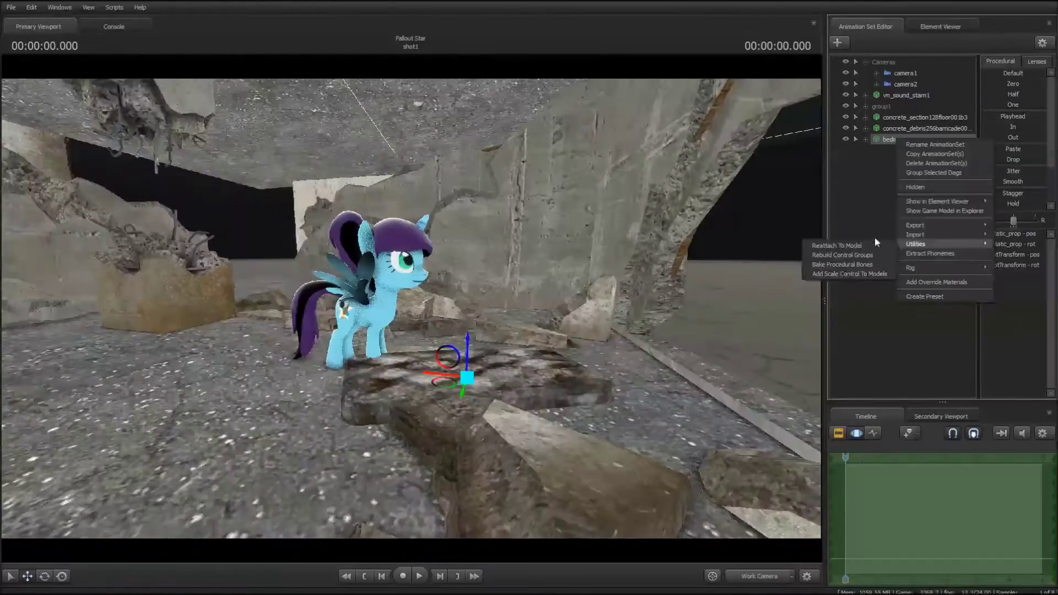
left_click(874, 236)
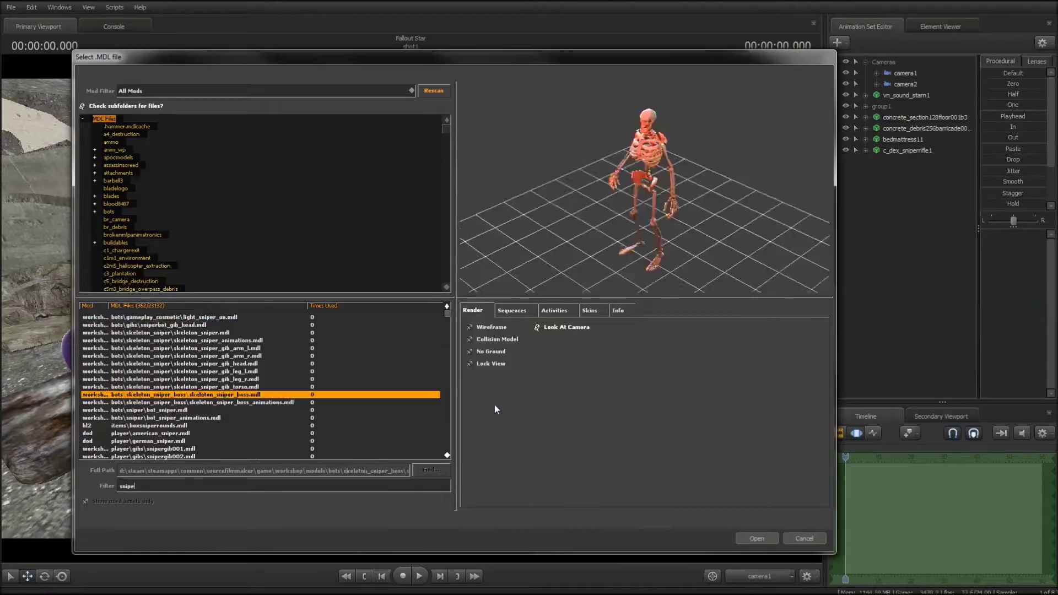
Step: Browse the models matching "snipe" and preview them for a suitable sniper rifle
key("Down")
key("Down")
key("Down")
key("Down")
key("Down")
key("Down")
key("Down")
key("Down")
key("Down")
key("Down")
key("Down")
key("Down")
key("Down")
key("Down")
key("Down")
key("Down")
key("Down")
key("Down")
key("Down")
key("Down")
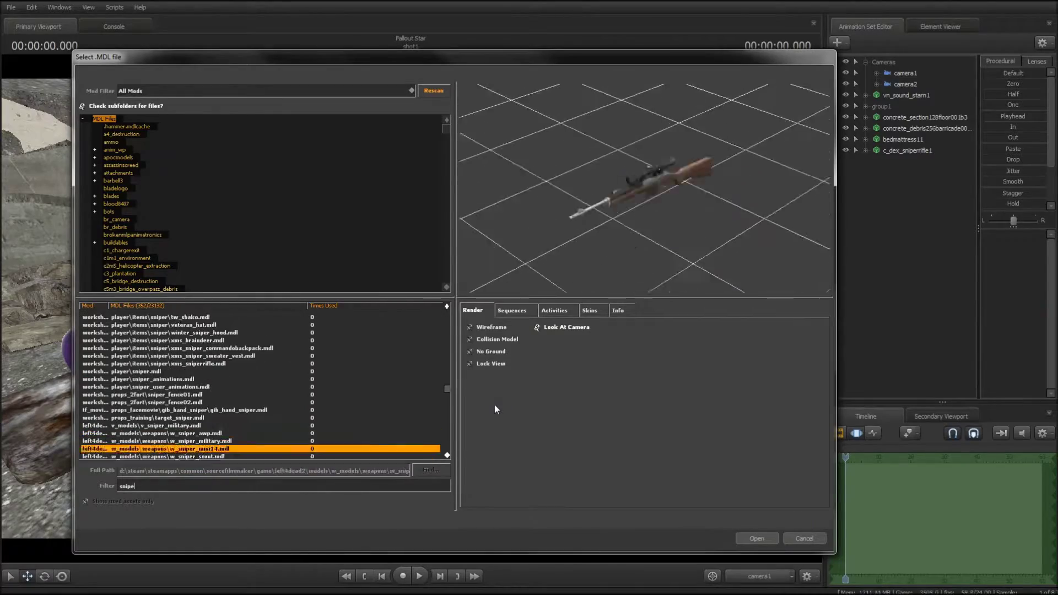
key("Down")
key("Down")
key("Down")
key("Down")
key("Down")
key("Down")
key("Down")
key("Down")
key("Down")
key("Down")
key("Down")
key("Down")
key("Down")
key("Down")
key("Down")
key("Up")
key("Up")
key("Up")
key("Up")
key("Up")
key("Up")
key("Up")
key("Up")
key("Up")
key("Up")
key("Up")
key("Up")
key("Up")
key("Up")
key("Up")
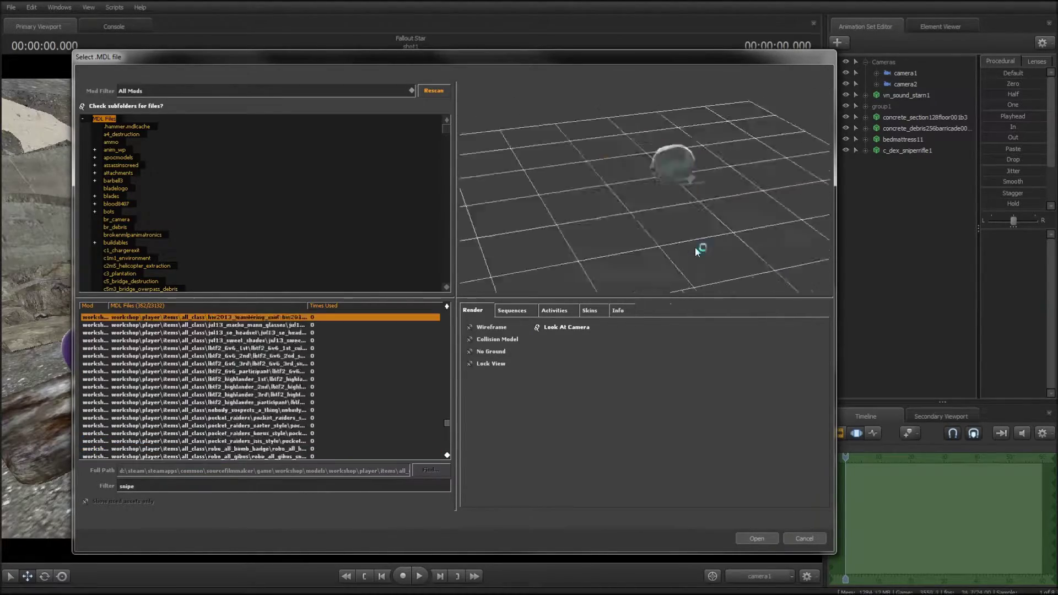
left_click(756, 538)
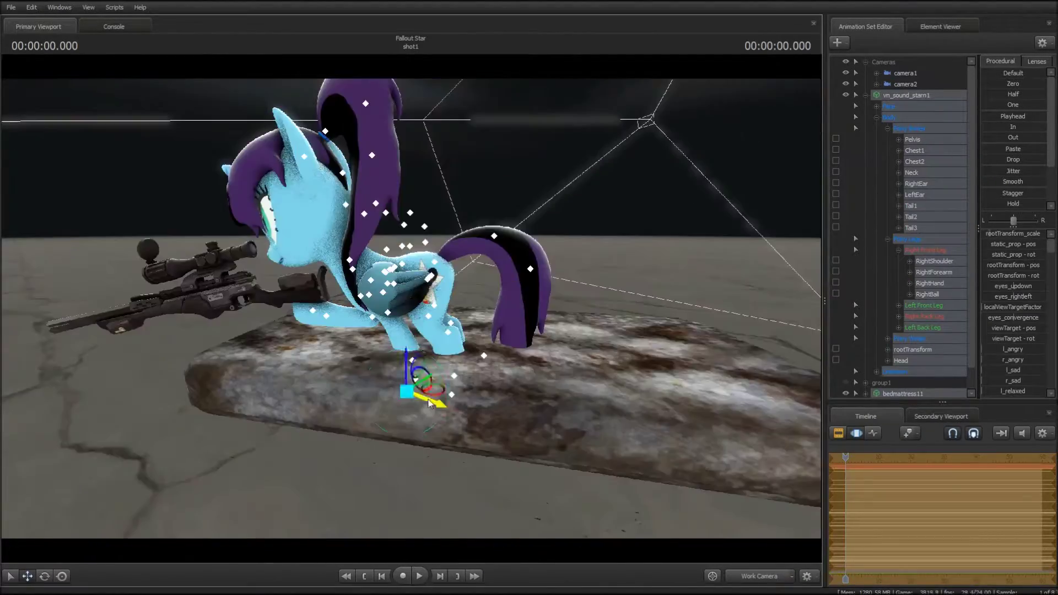
Step: Pose the pony lying prone behind the rifle on the mattress by rotating its back legs and tail
left_click(547, 381)
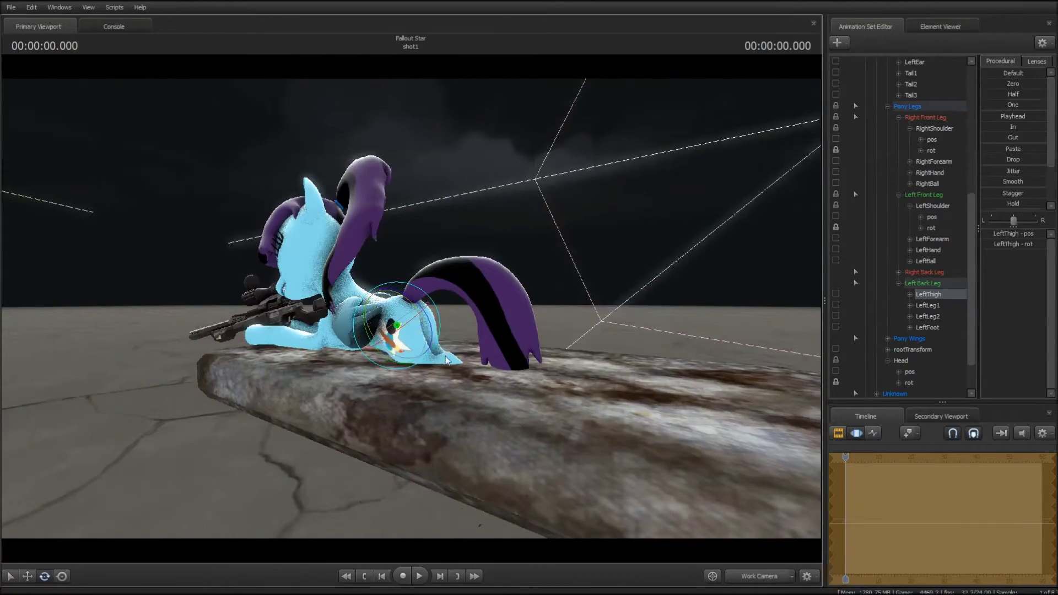
left_click(927, 317)
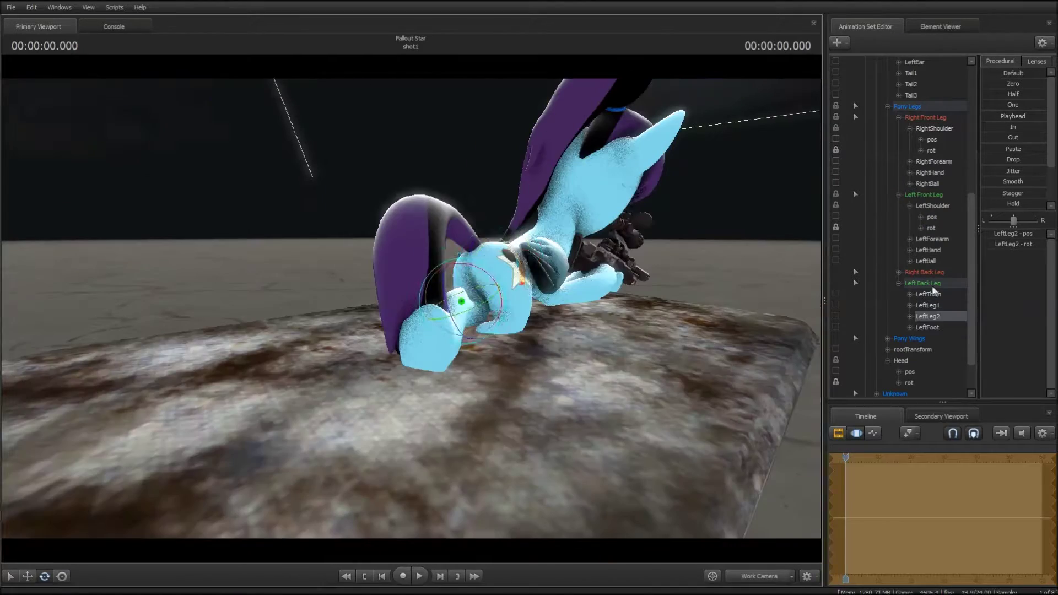
left_click(898, 272)
left_click(928, 305)
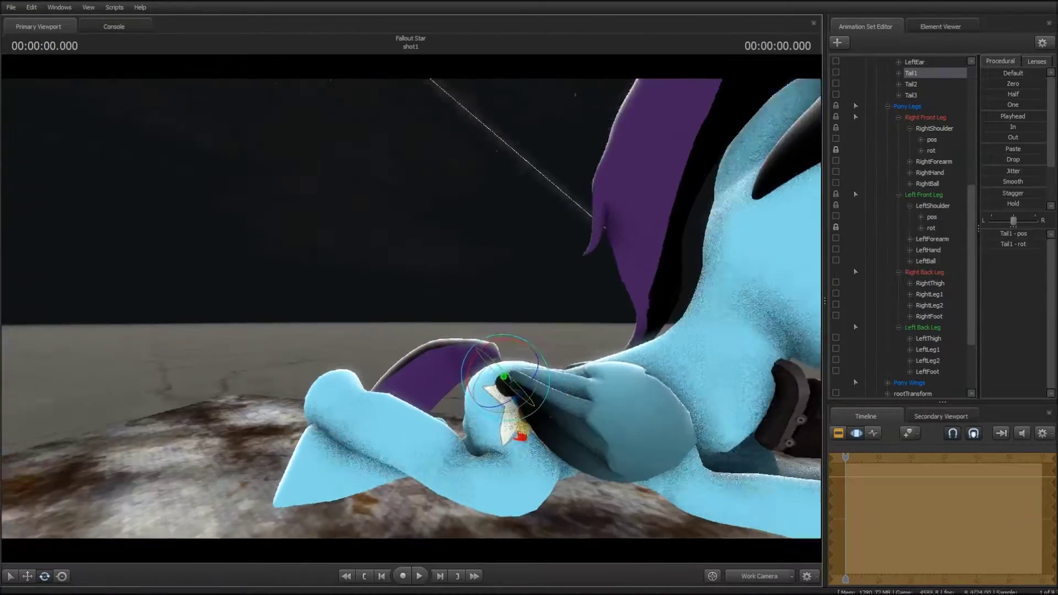
left_click(910, 73)
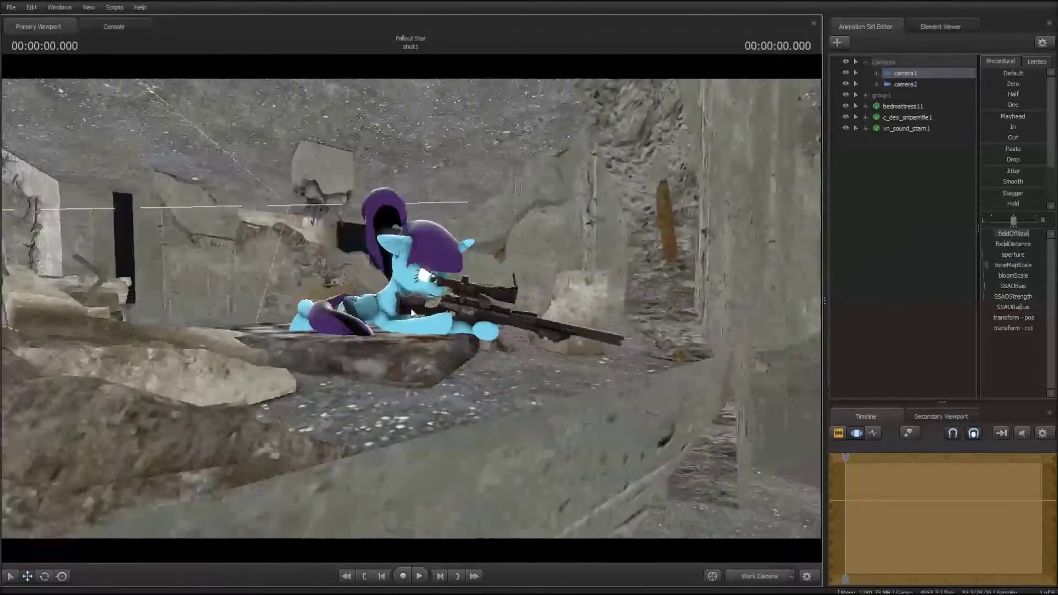
Step: Show the camera1 view and add fallout skybox buildings, including fo3_skybox_building3, to the background beyond the ruin
left_click(759, 576)
left_click(760, 556)
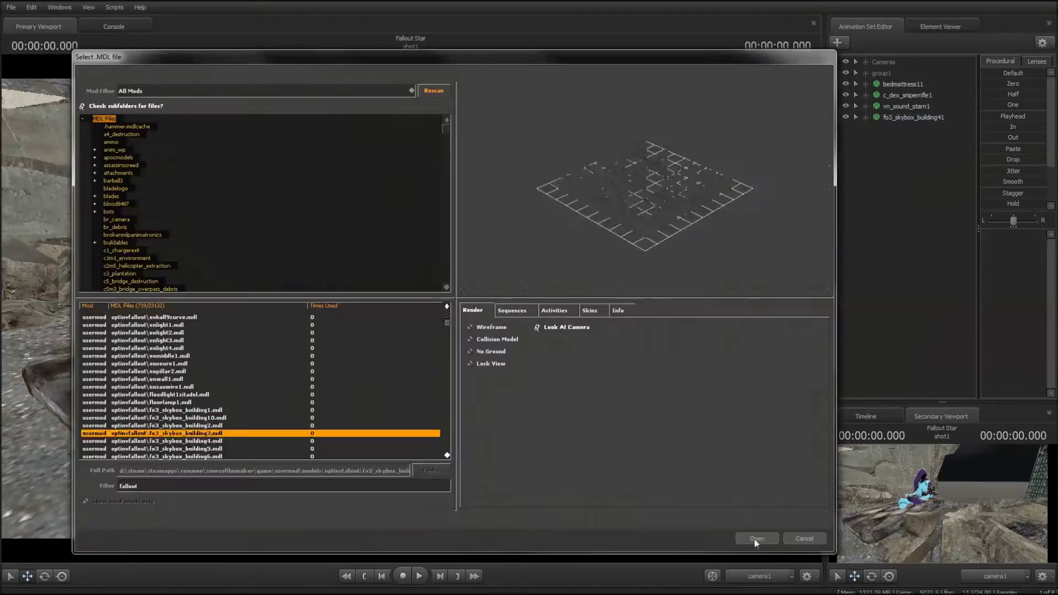
left_click(755, 540)
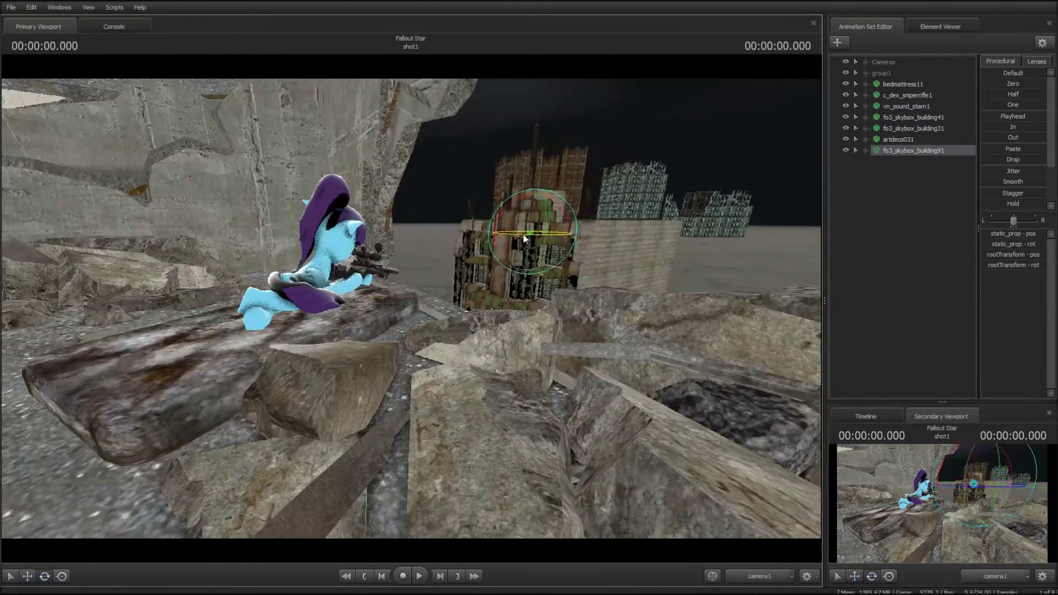
left_click(935, 271)
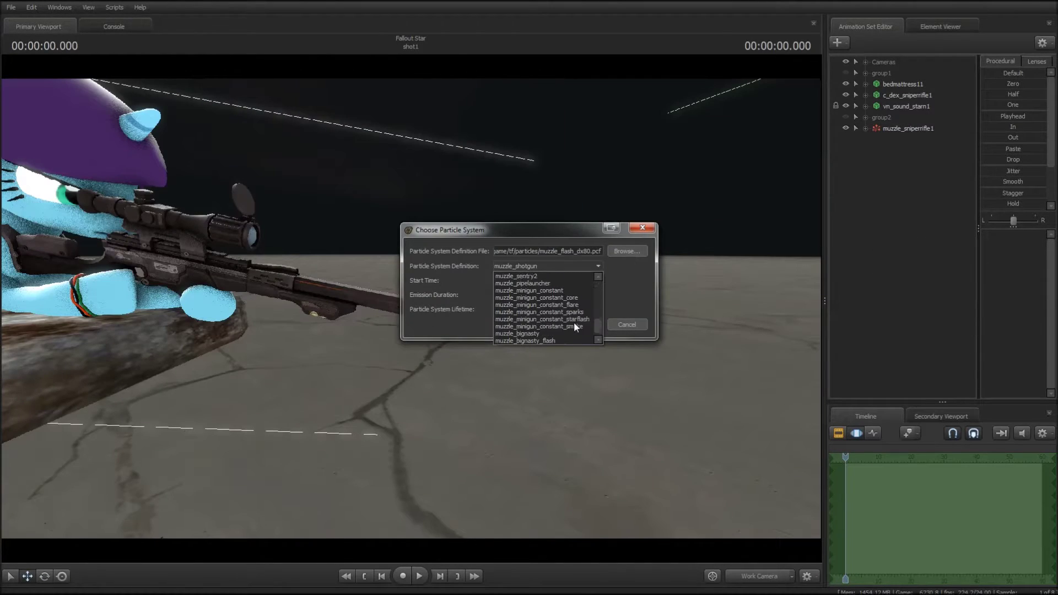
Step: Create a muzzle_bignasty particle system from muzzle_flash_dx80.pcf for the rifle
left_click(573, 322)
left_click(582, 323)
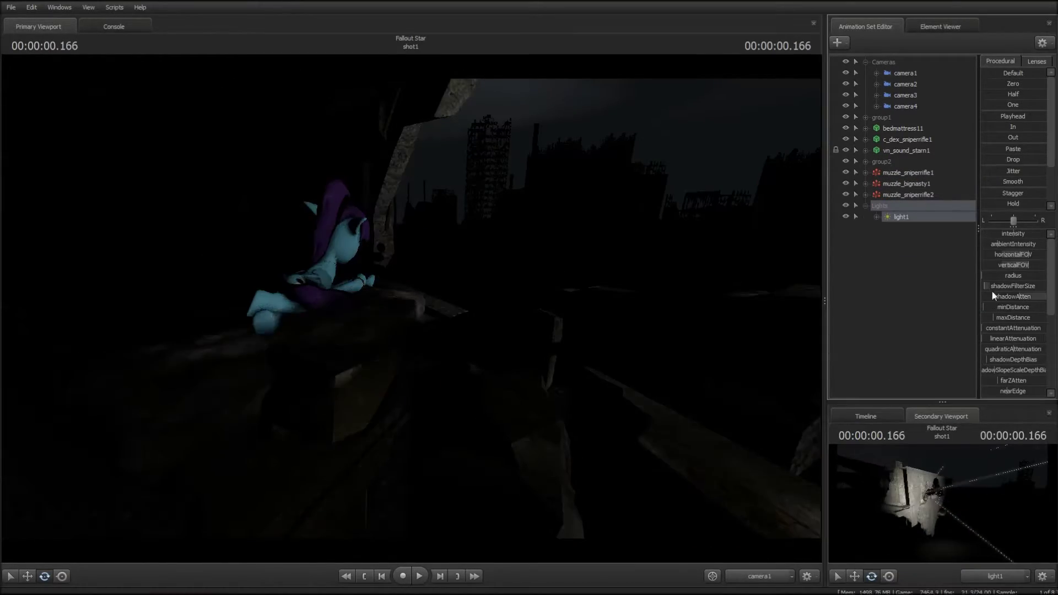
Step: Aim light1 from its own viewpoint and adjust the settings of light5
left_click_drag(961, 474, 943, 508)
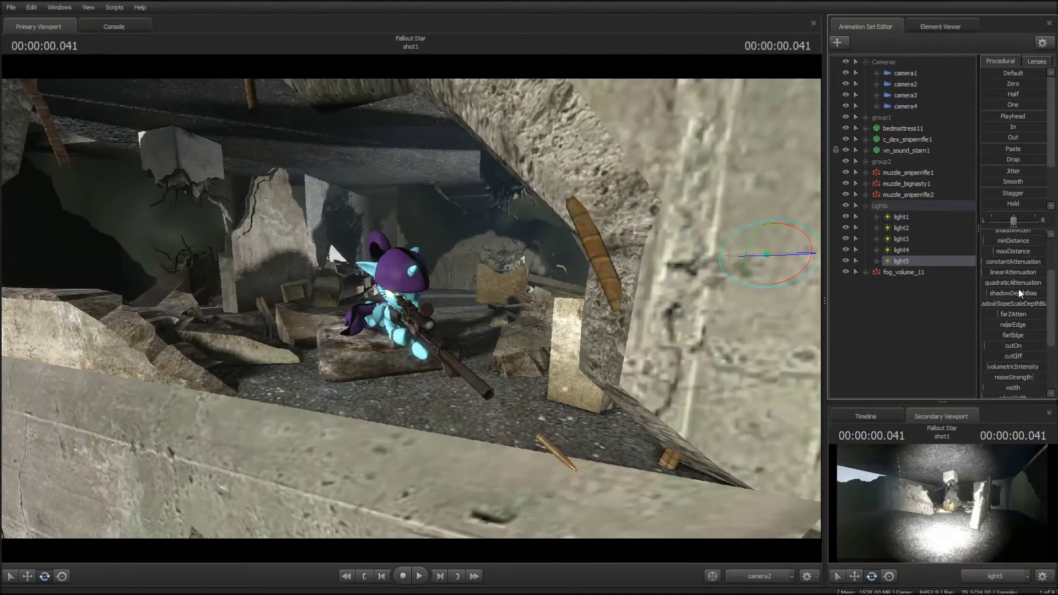
scroll(1020, 293, "up", 3)
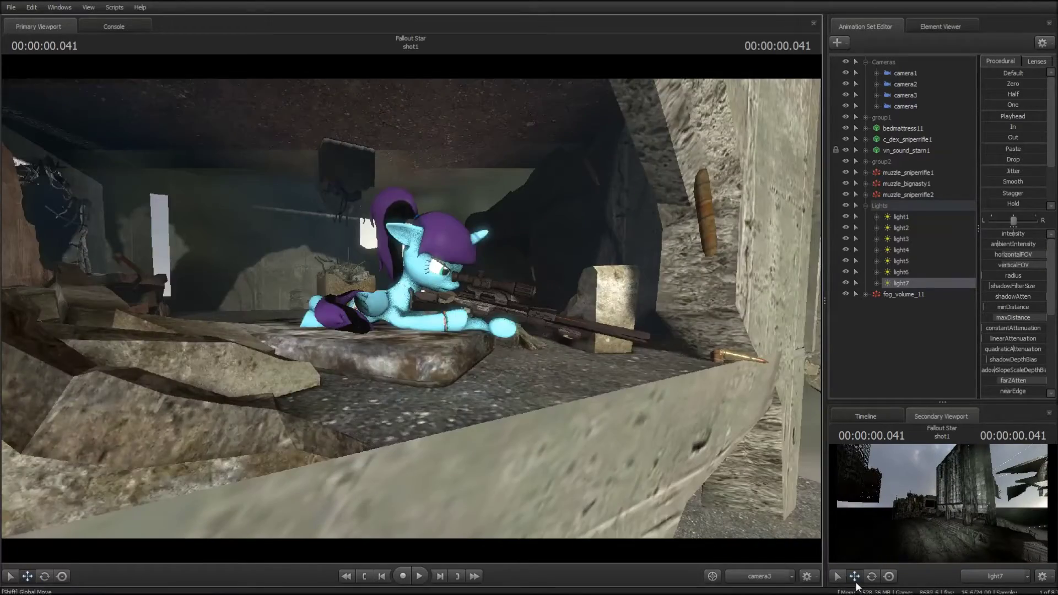
Step: Select the last concrete_section128wall piece in group1 from the work camera and return to the scene view
left_click(759, 576)
left_click(759, 543)
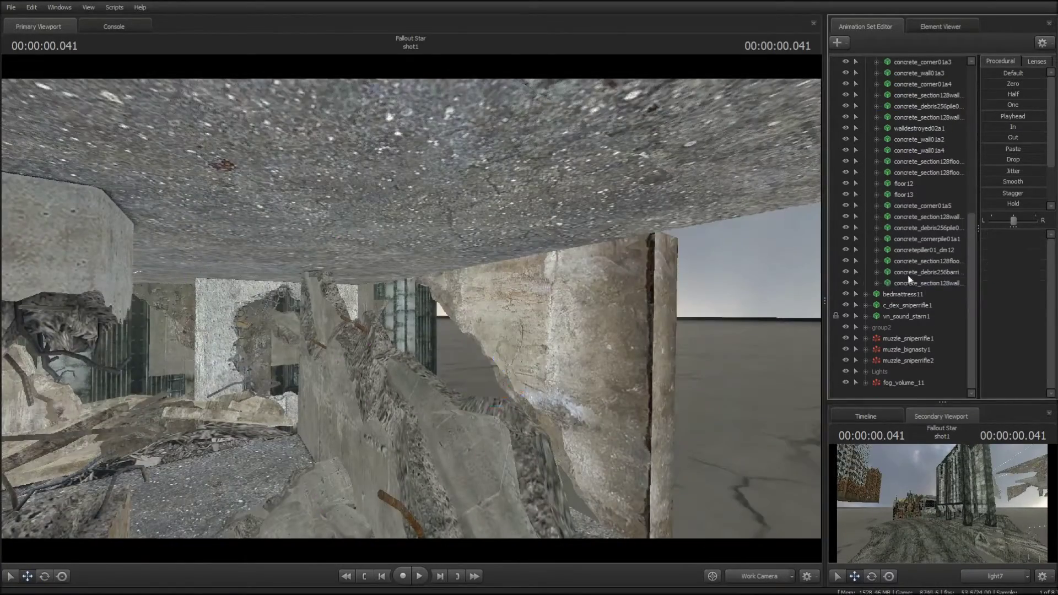
left_click(909, 282)
left_click(759, 576)
left_click(726, 560)
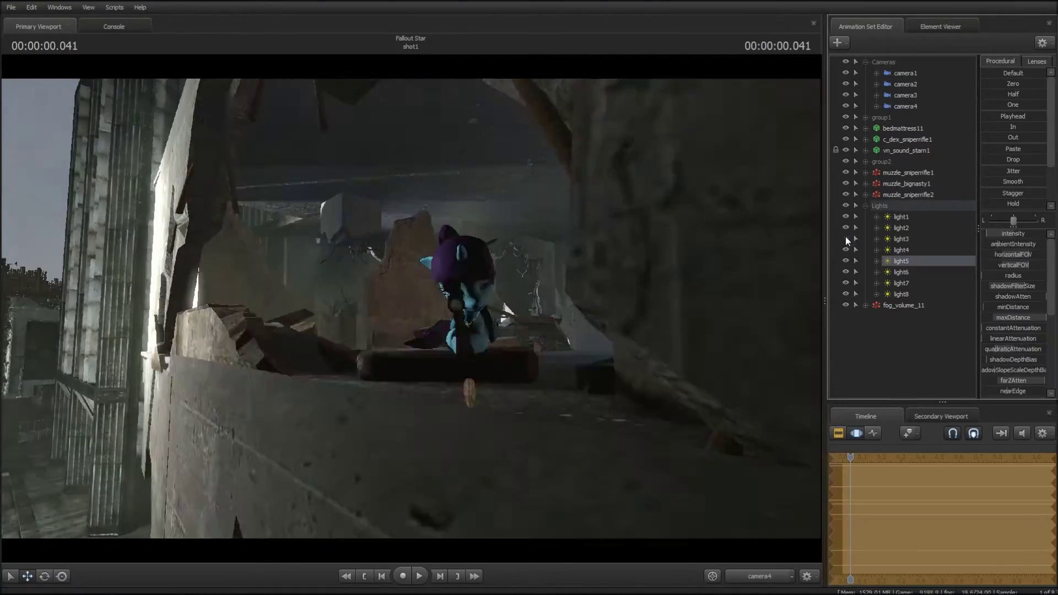
Step: Toggle the visibility of light3 and tint the muzzle light light9 yellow by lowering its blue value
left_click(846, 239)
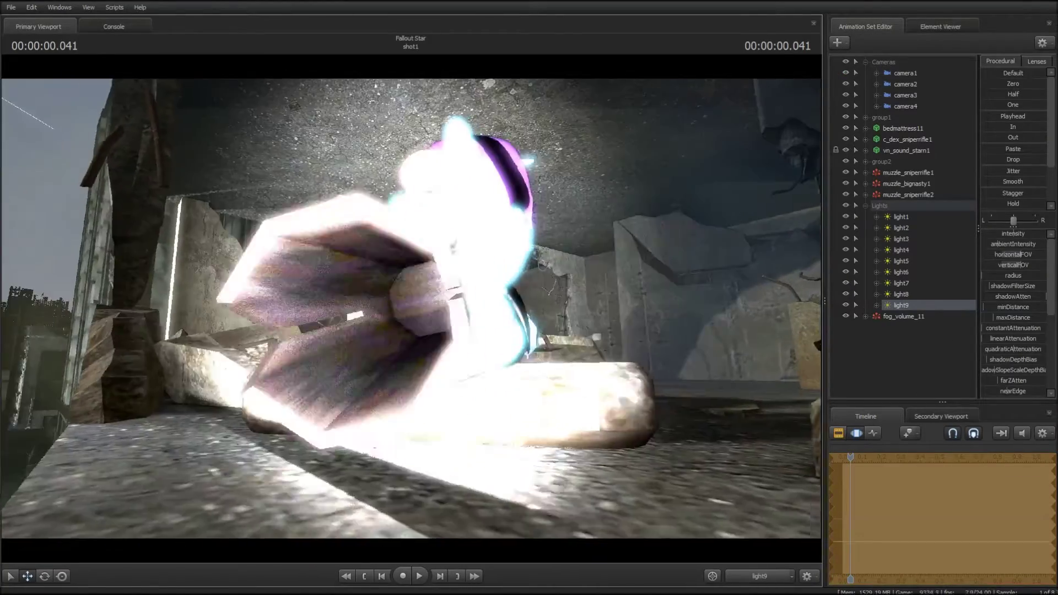
scroll(1010, 260, "down", 5)
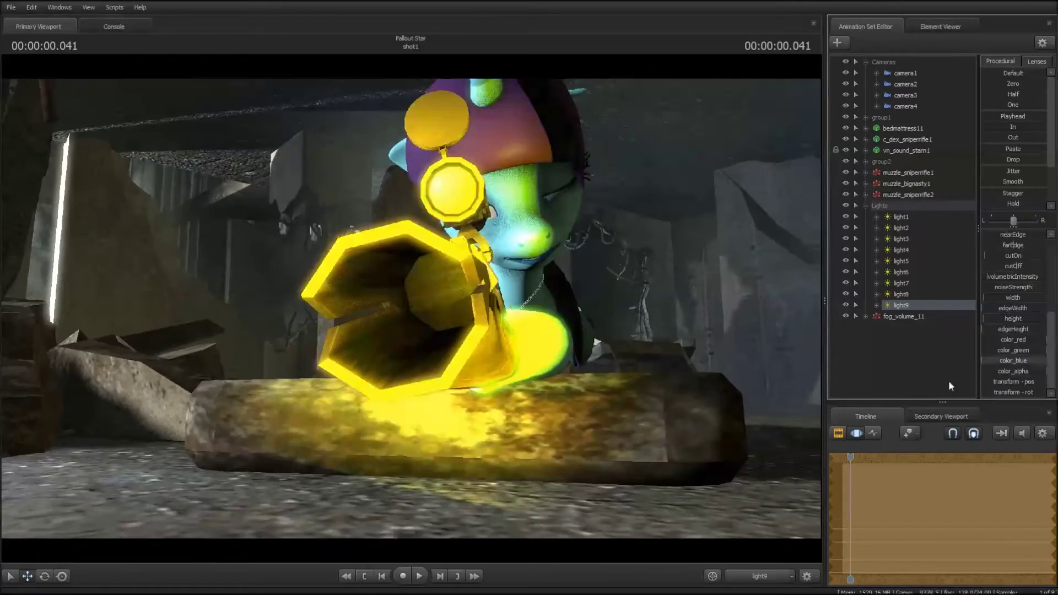